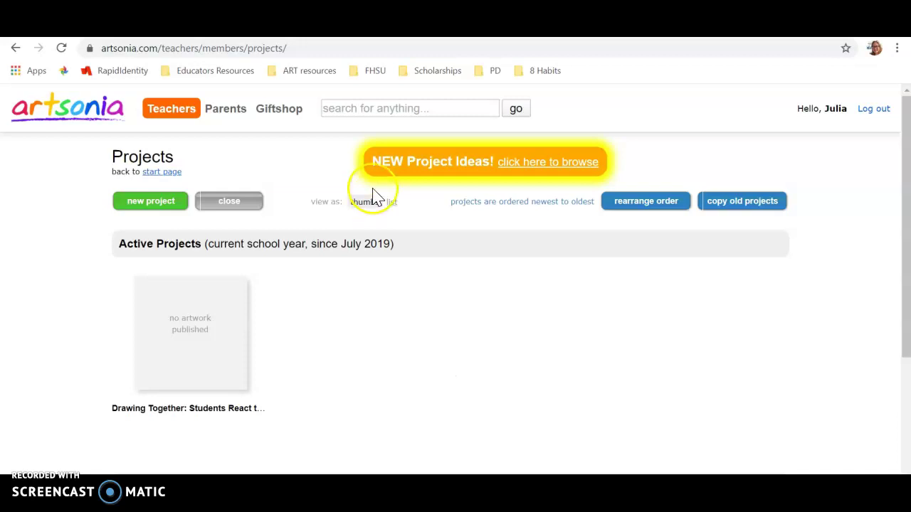
# - Open the new project ideas and look through the whole list of at-home art projects
pyautogui.click(519, 164)
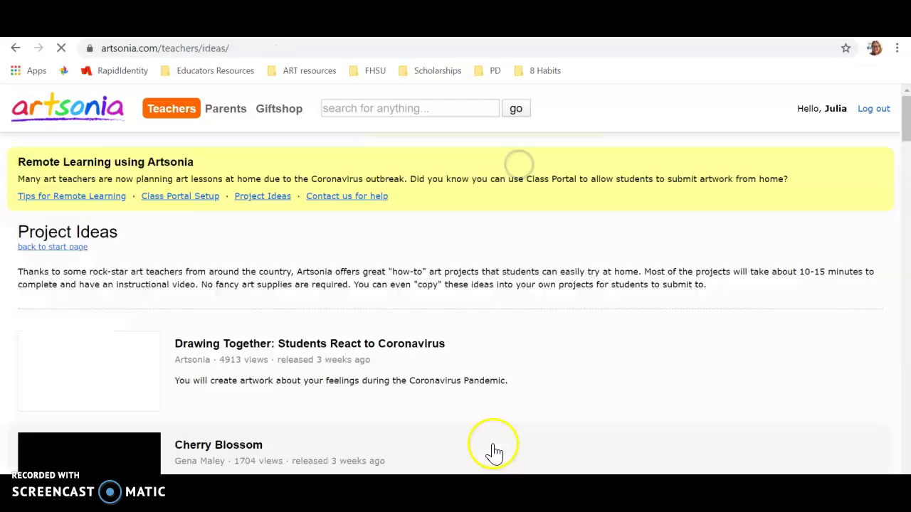
pyautogui.scroll(-2, 538, 331)
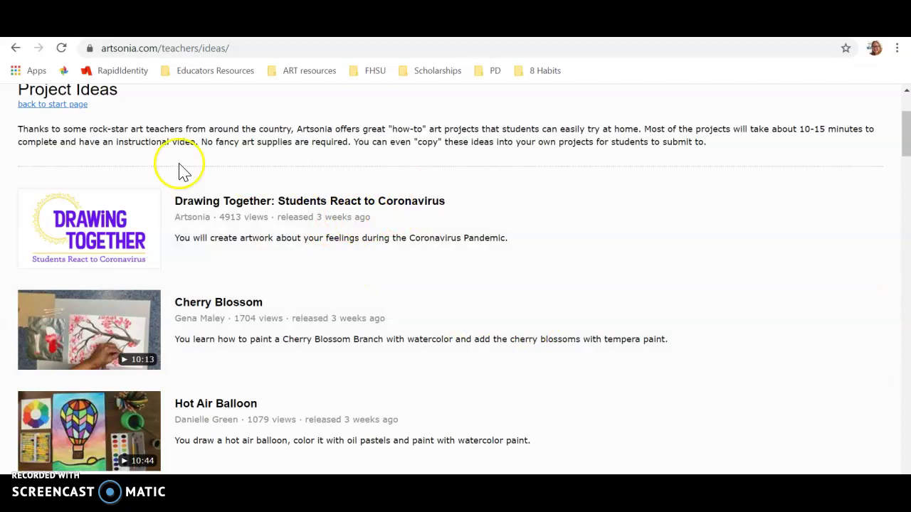
pyautogui.scroll(-1, 199, 189)
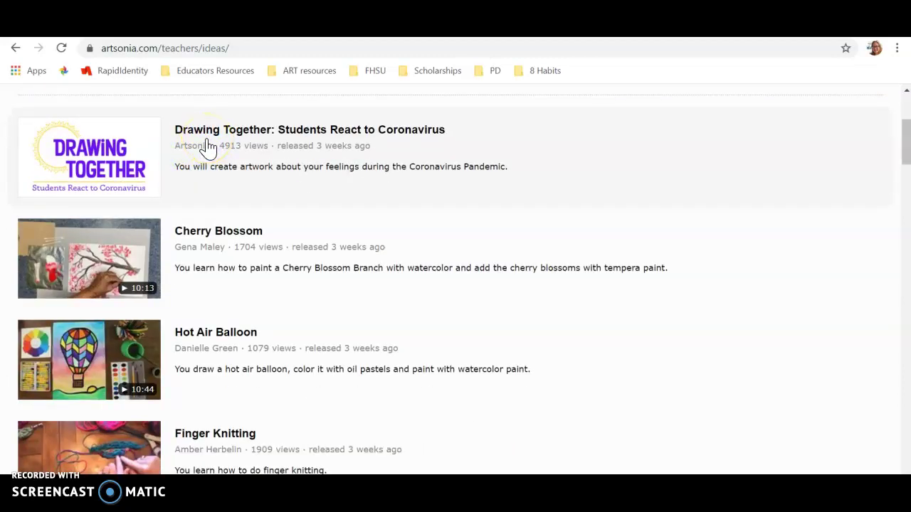
pyautogui.scroll(-4, 221, 144)
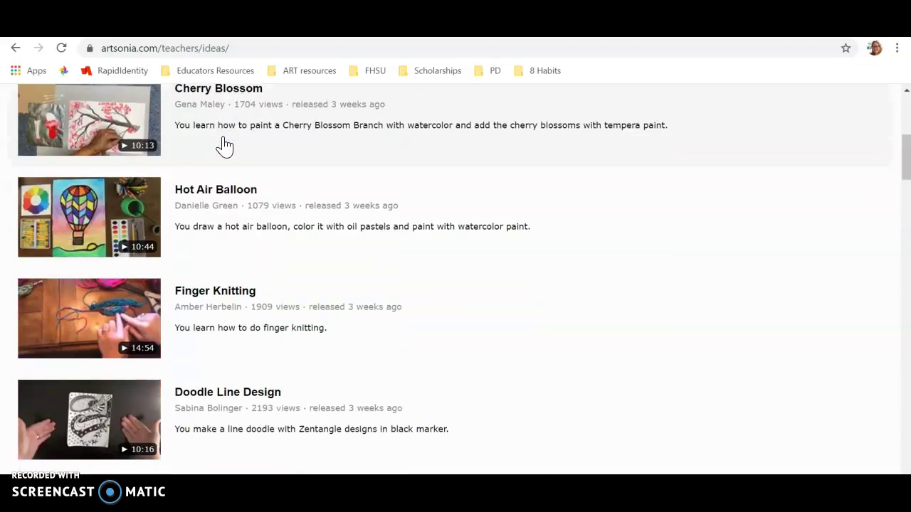
pyautogui.scroll(-1, 278, 250)
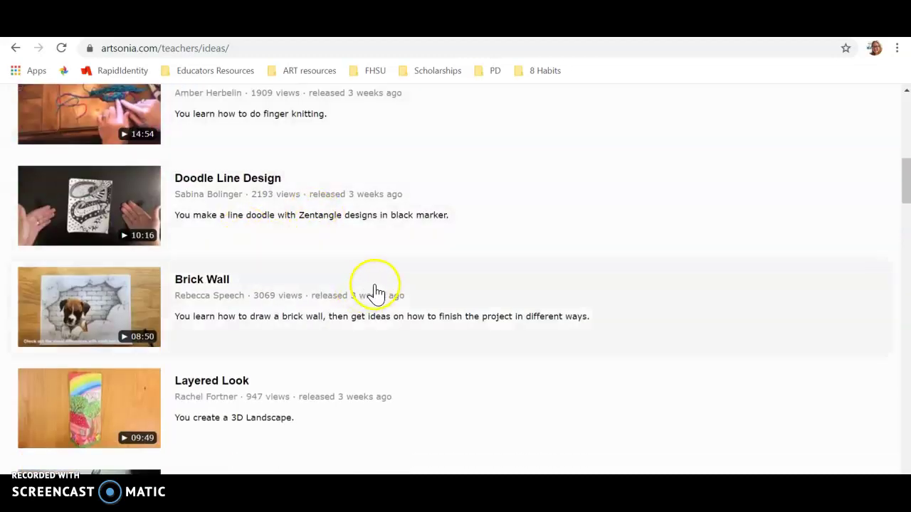
pyautogui.scroll(-1, 384, 285)
pyautogui.scroll(-6, 385, 288)
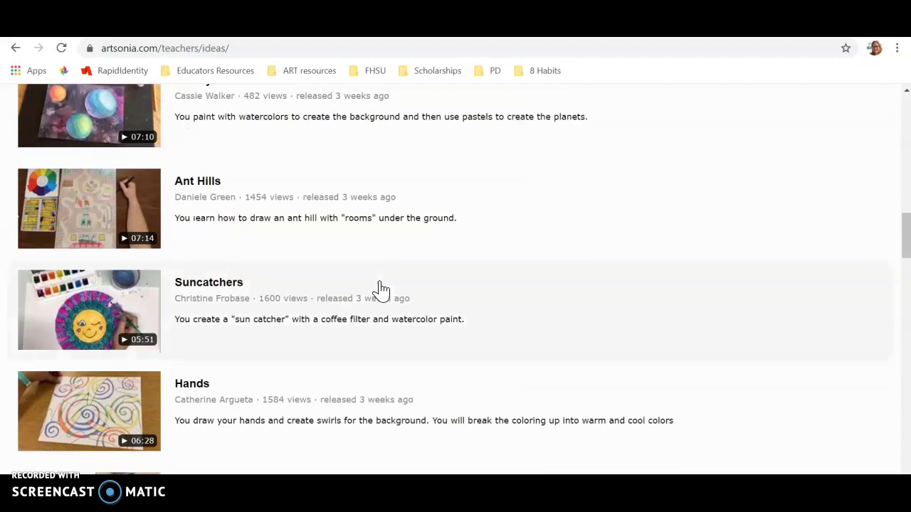
pyautogui.scroll(-5, 382, 289)
pyautogui.click(368, 279)
pyautogui.scroll(-20, 363, 270)
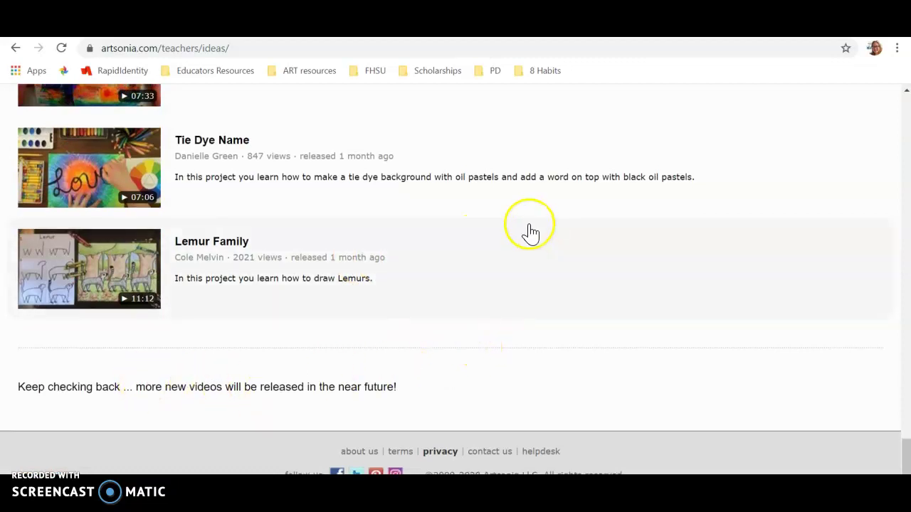
pyautogui.scroll(15, 527, 232)
pyautogui.scroll(15, 71, 258)
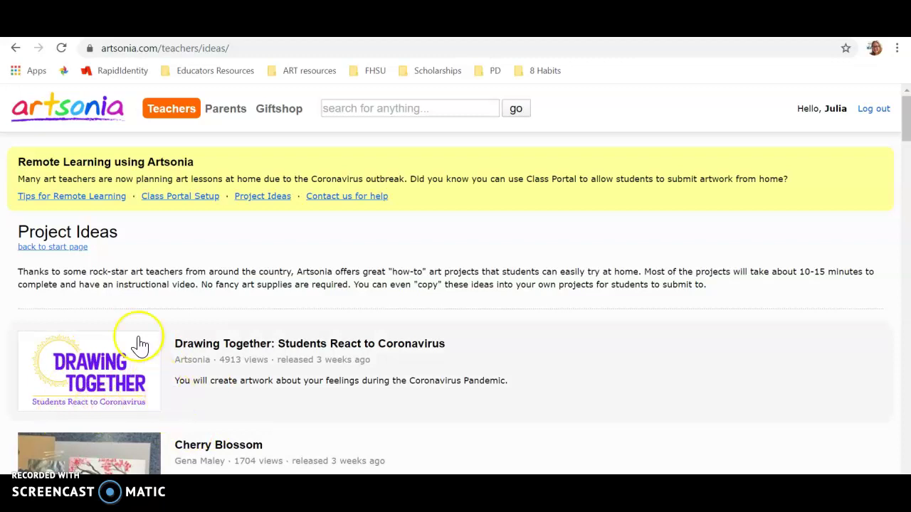
# - Open the setup of the existing project "Drawing Together: Students React to Coronavirus" and review its project info, including the Sample Artwork options
pyautogui.click(15, 48)
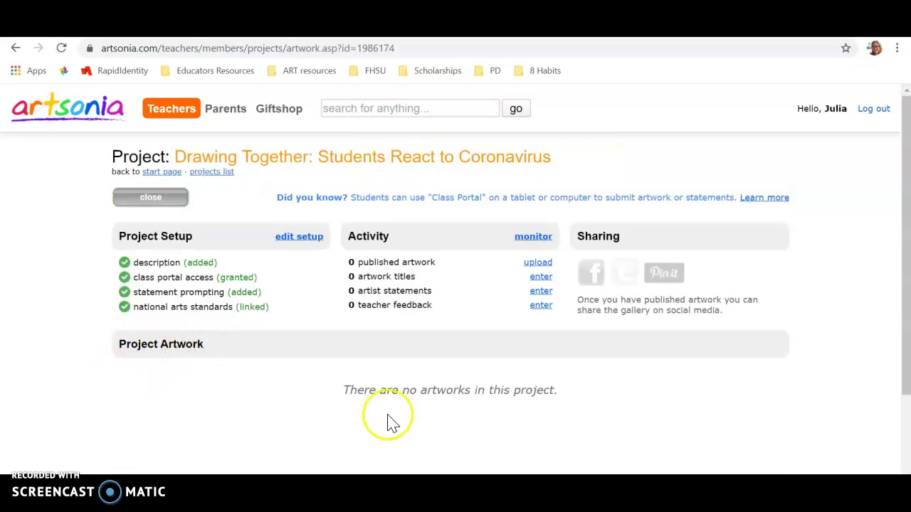
pyautogui.click(282, 240)
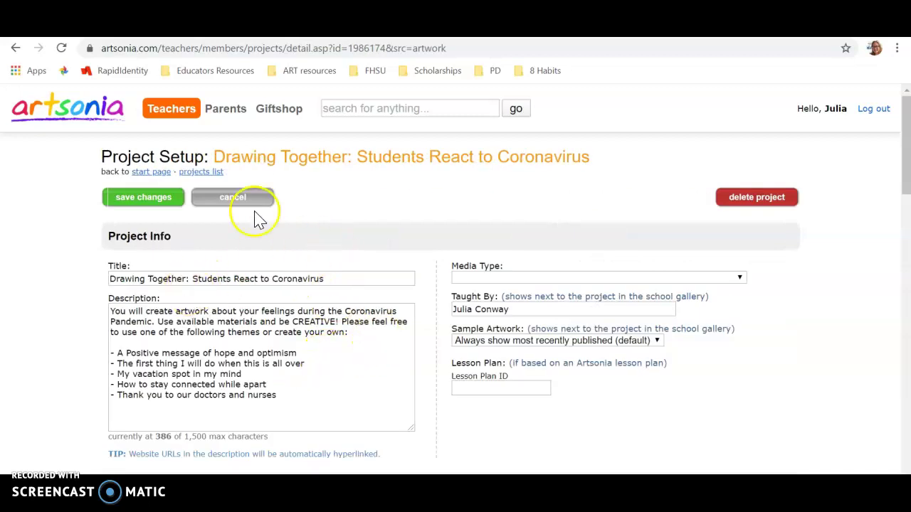
pyautogui.scroll(-1, 482, 180)
pyautogui.scroll(-1, 477, 175)
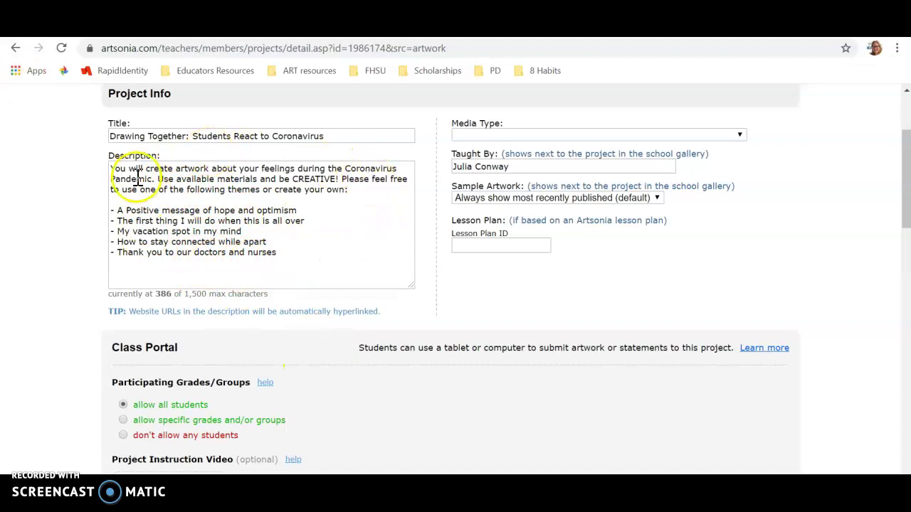
pyautogui.scroll(-1, 410, 284)
pyautogui.scroll(1, 409, 282)
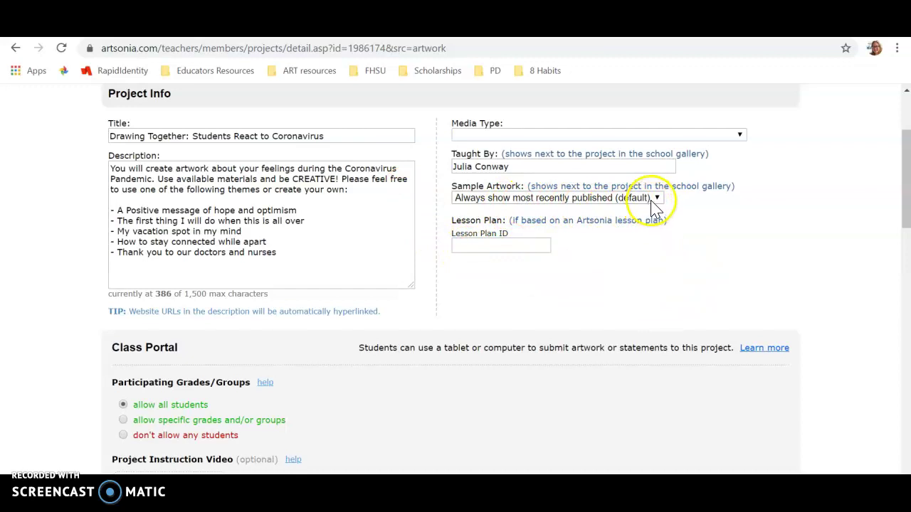
pyautogui.click(655, 201)
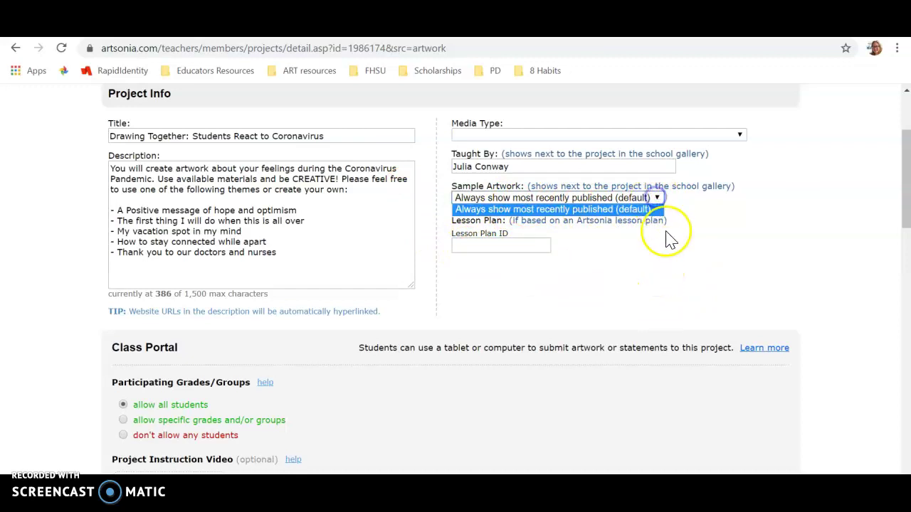
pyautogui.click(659, 203)
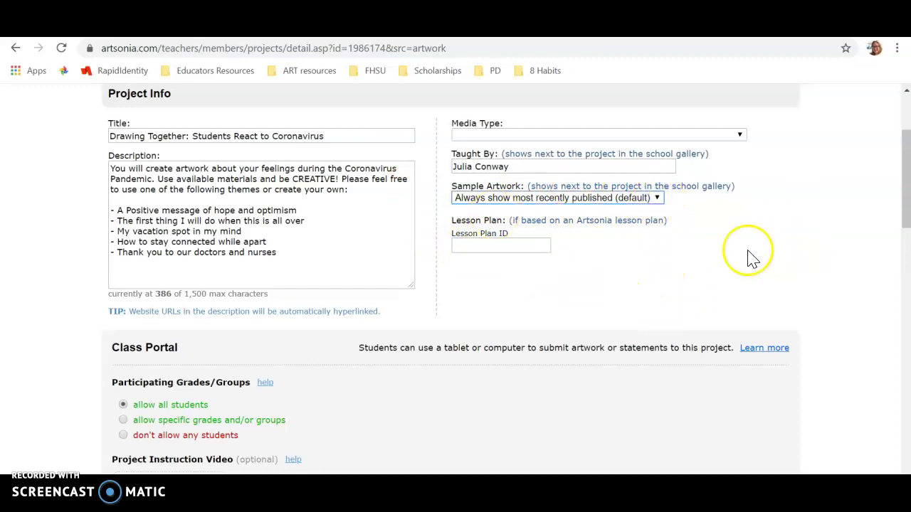
# - Examine the Class Portal settings, from participating grades and instruction video to the instruction text, artist statement prompting questions and statement starter
pyautogui.scroll(-1, 522, 274)
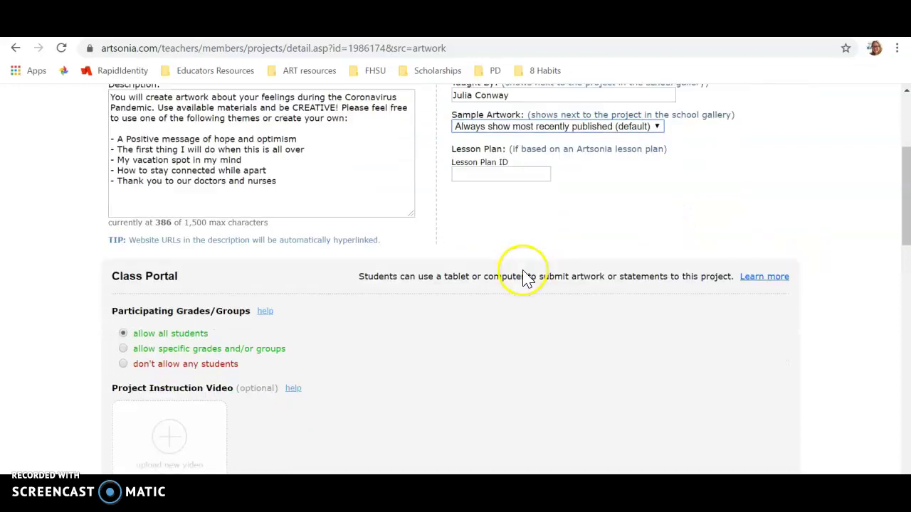
pyautogui.scroll(-2, 417, 213)
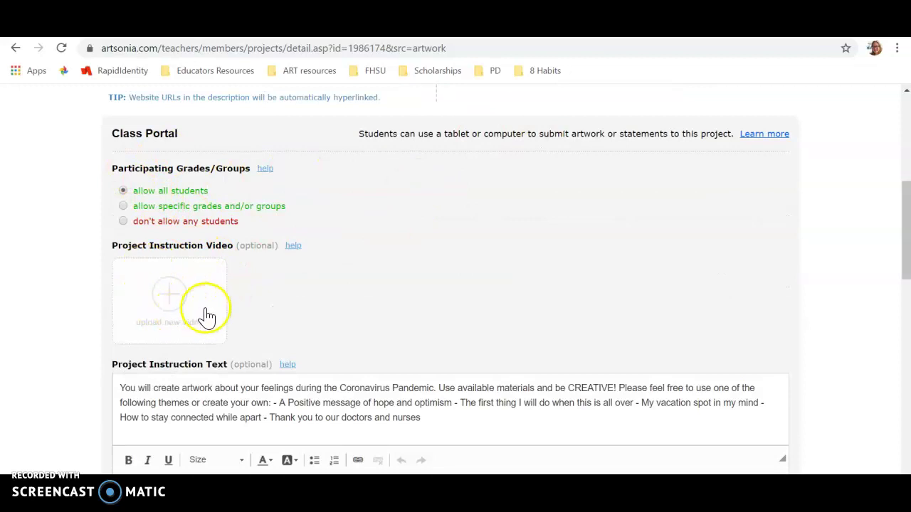
pyautogui.scroll(5, 363, 286)
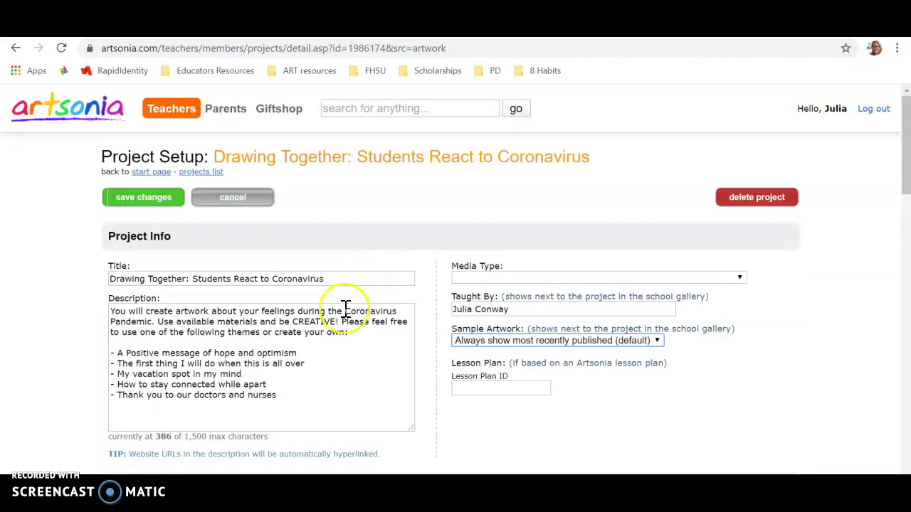
pyautogui.scroll(-5, 722, 349)
pyautogui.scroll(-2, 463, 359)
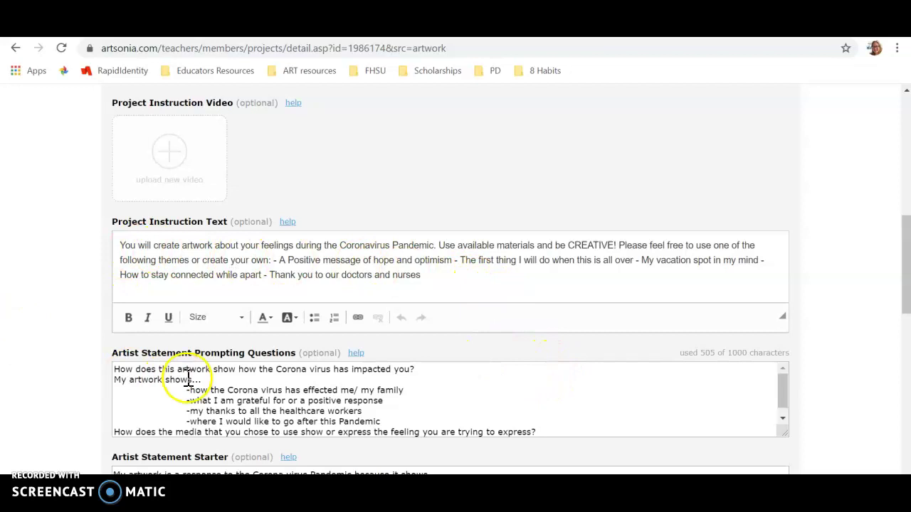
pyautogui.scroll(-1, 189, 379)
pyautogui.scroll(-2, 498, 362)
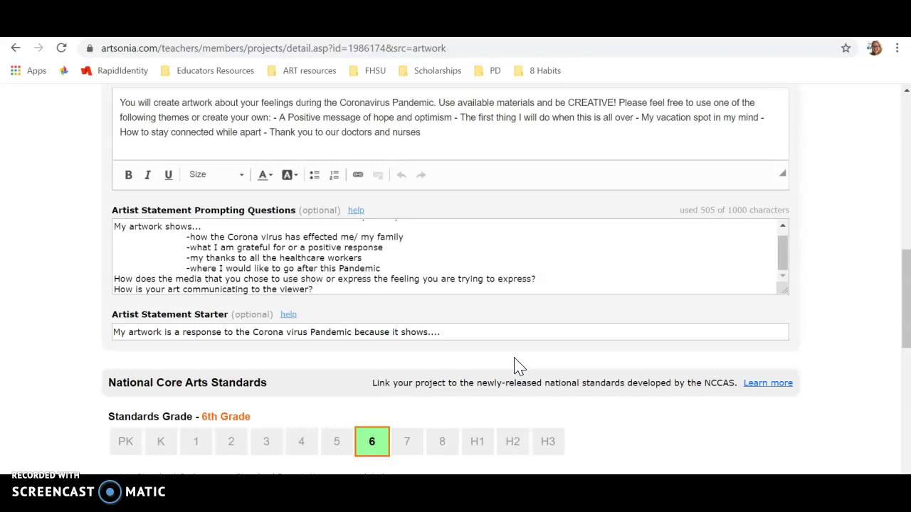
pyautogui.scroll(-1, 395, 235)
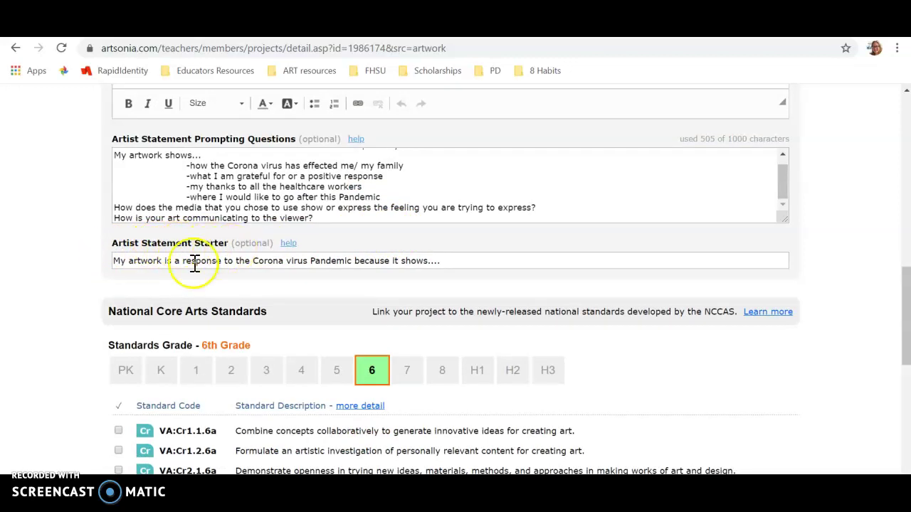
# - Show the 6th-grade National Core Arts Standards in more detail and highlight the Essential Questions of VA:Cr2.3.6a
pyautogui.scroll(-1, 701, 256)
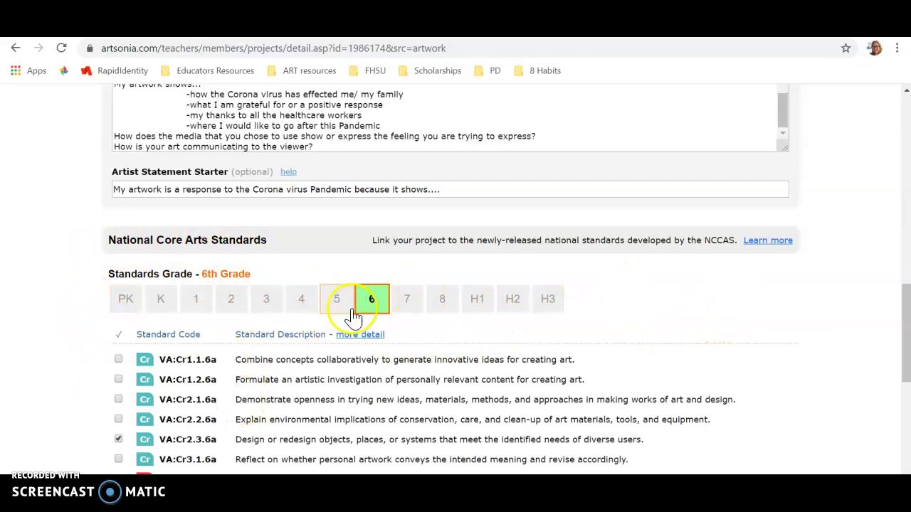
pyautogui.scroll(-1, 368, 304)
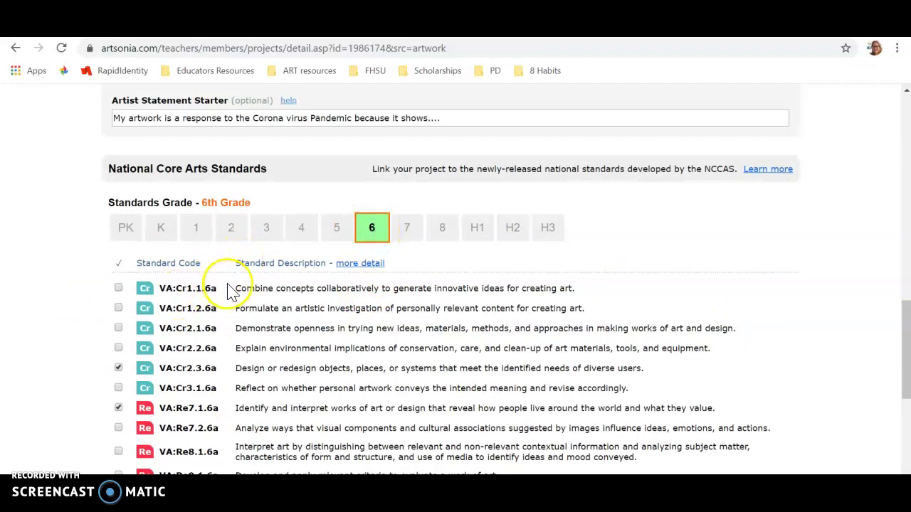
pyautogui.scroll(-3, 221, 271)
pyautogui.scroll(-2, 249, 284)
pyautogui.scroll(3, 270, 299)
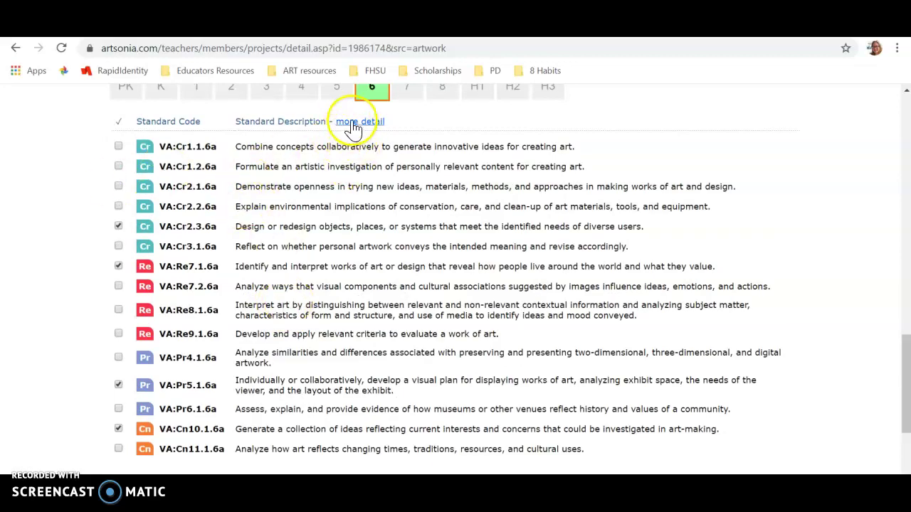
pyautogui.click(353, 129)
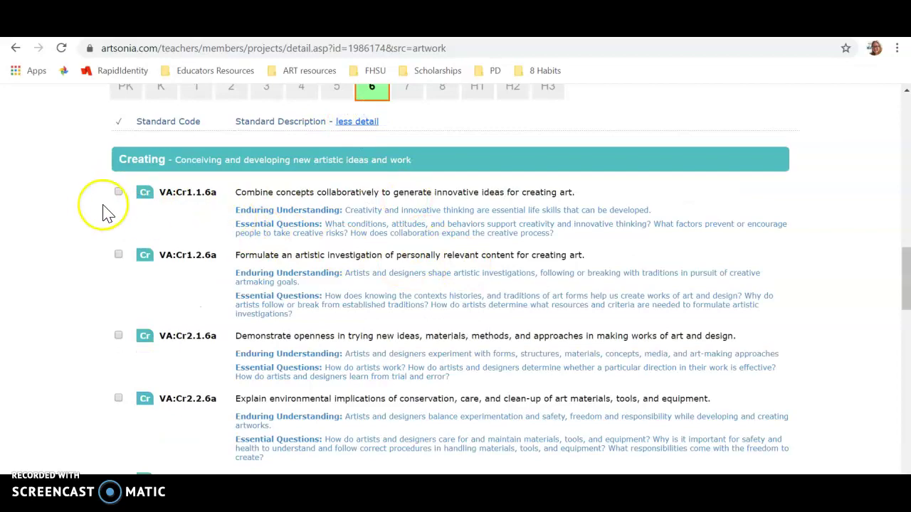
pyautogui.scroll(-4, 86, 195)
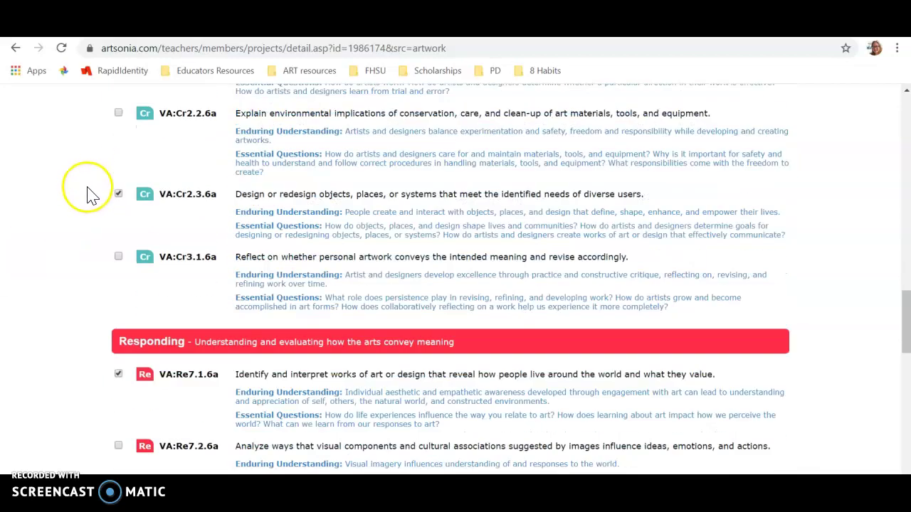
pyautogui.scroll(-1, 81, 214)
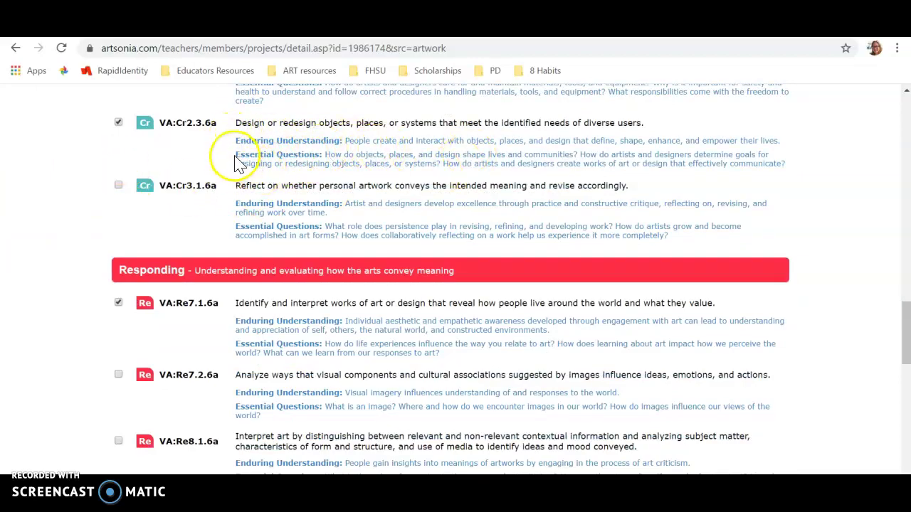
pyautogui.moveTo(237, 155); pyautogui.dragTo(802, 175)
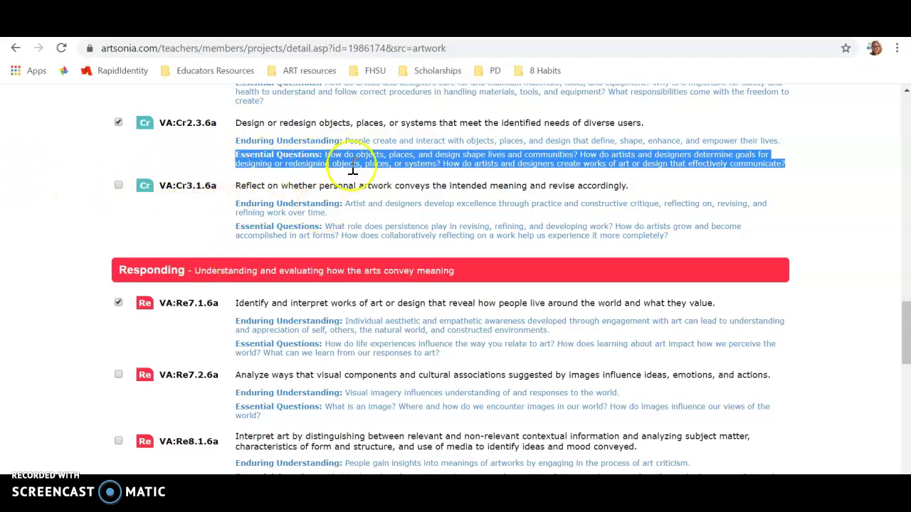
pyautogui.click(175, 159)
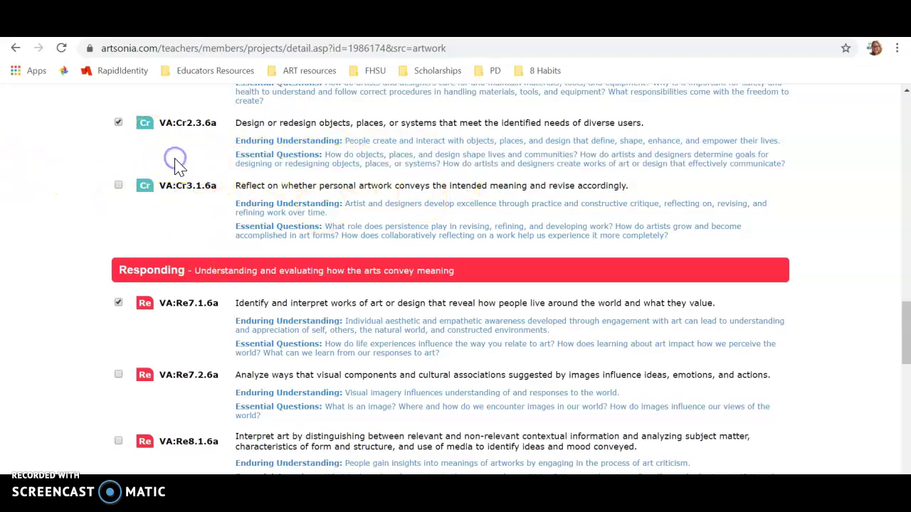
# - Compare the artist statement prompting questions with the linked standards, and review the remaining Responding, Presenting and Connecting standards through Implementation Notes
pyautogui.scroll(12, 175, 159)
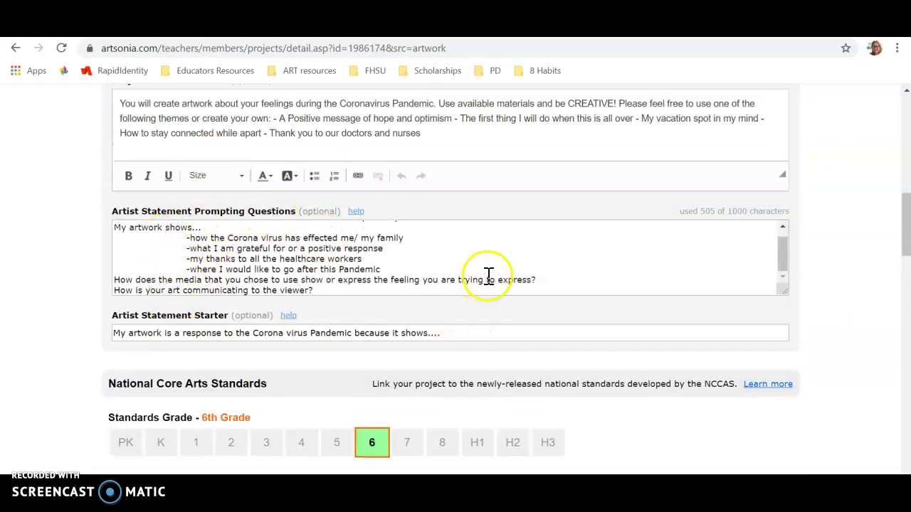
pyautogui.scroll(-10, 285, 309)
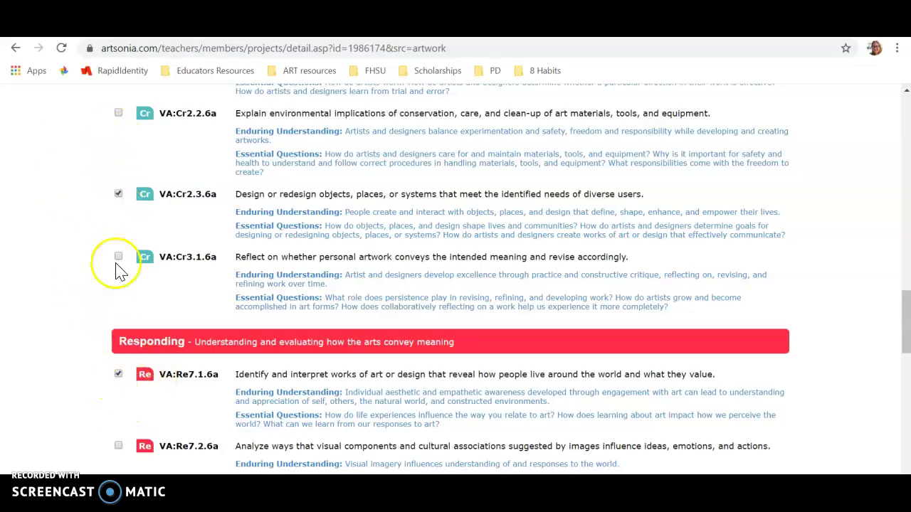
pyautogui.scroll(-1, 98, 306)
pyautogui.scroll(-9, 98, 306)
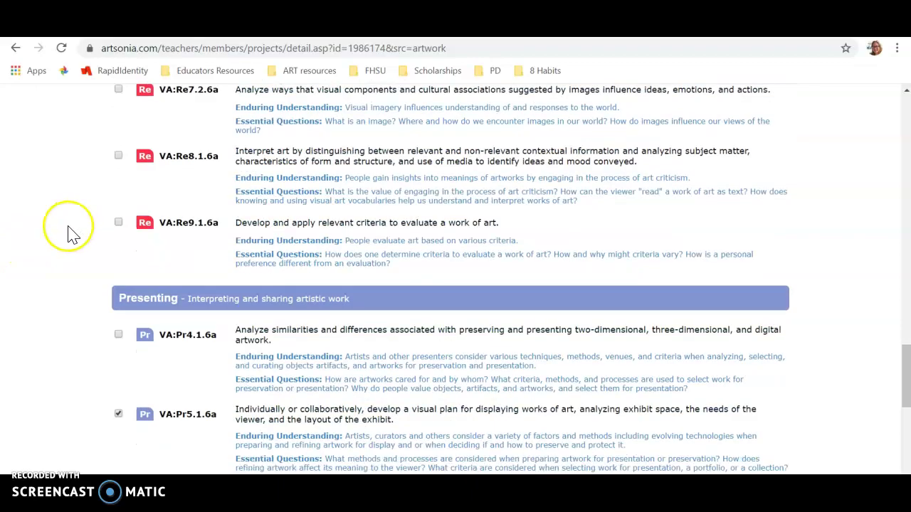
pyautogui.scroll(-1, 93, 247)
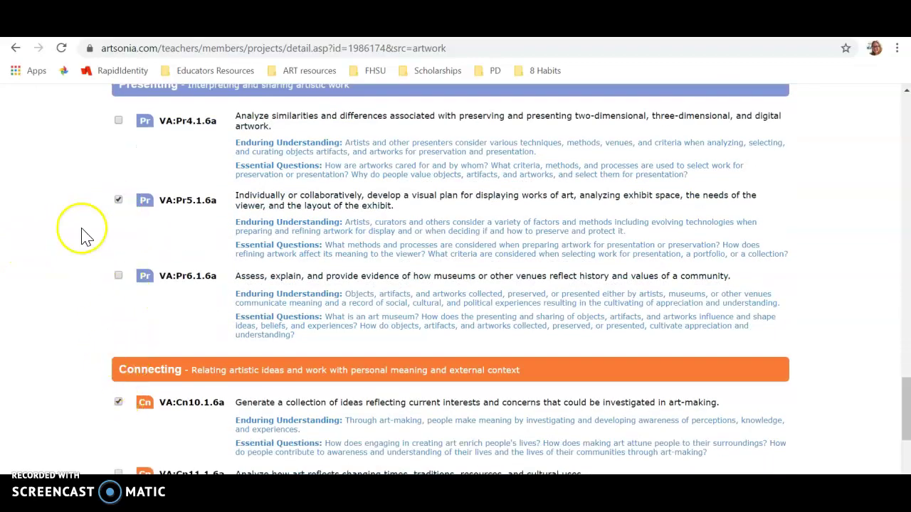
pyautogui.scroll(-1, 89, 187)
pyautogui.scroll(-5, 89, 186)
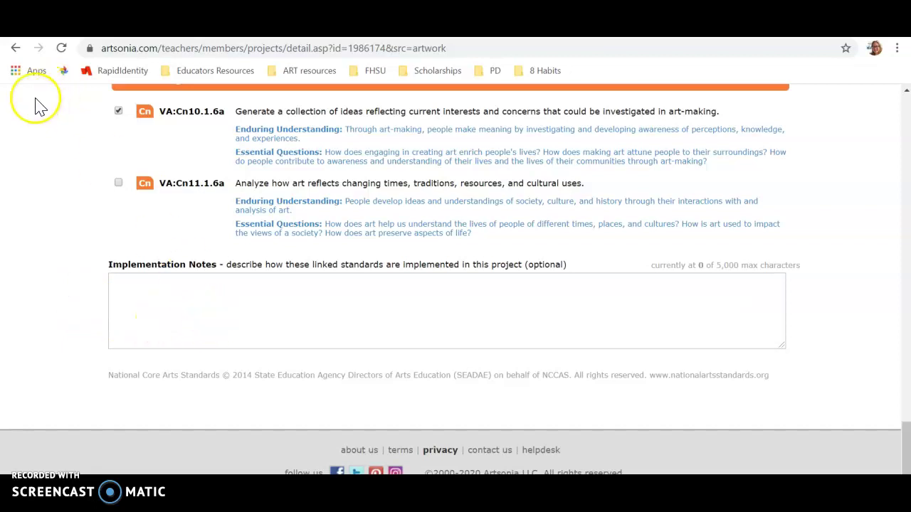
pyautogui.scroll(5, 98, 135)
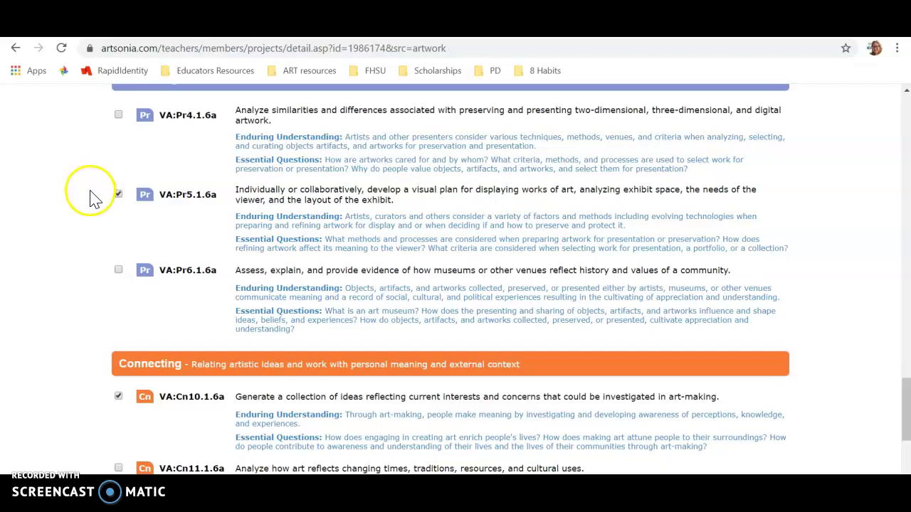
pyautogui.scroll(15, 116, 260)
pyautogui.scroll(2, 116, 261)
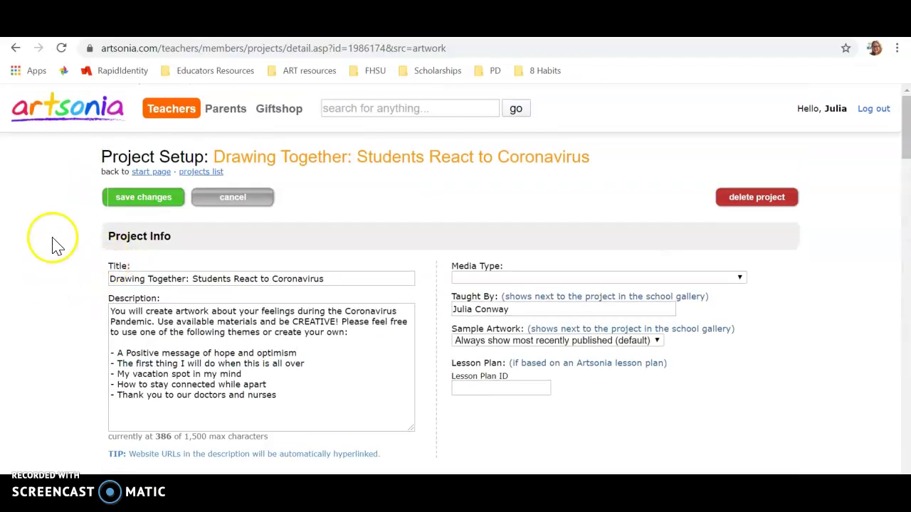